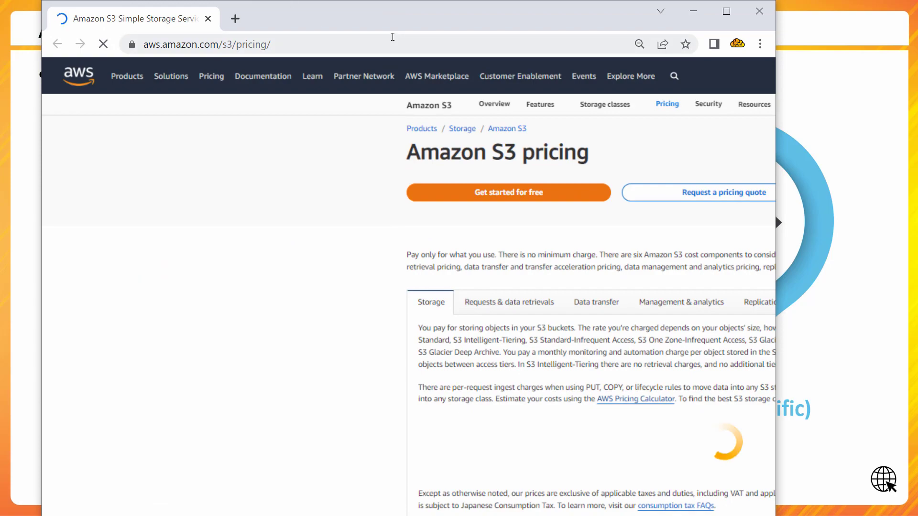
Maximize the browser and scroll to the S3 Standard storage prices ($0.025 per GB in Seoul).
double_click(393, 15)
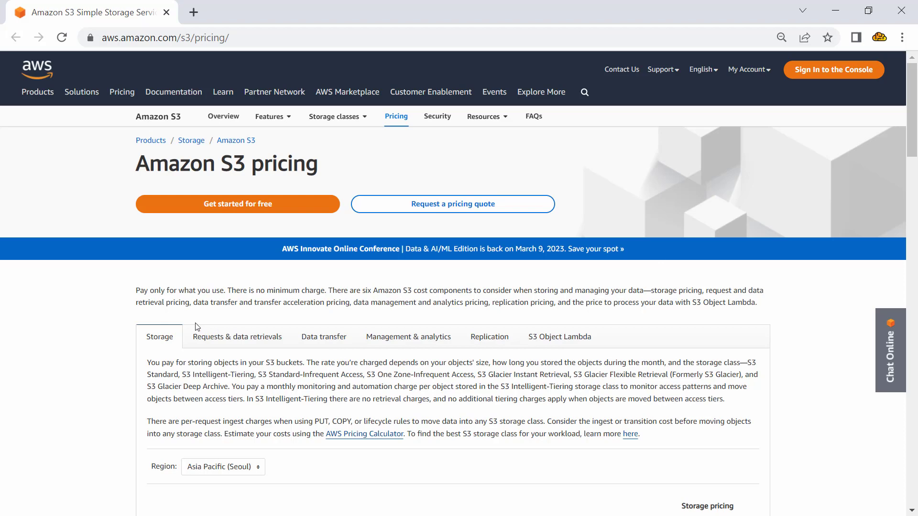
scroll(198, 327, "down", 3)
scroll(197, 327, "down", 3)
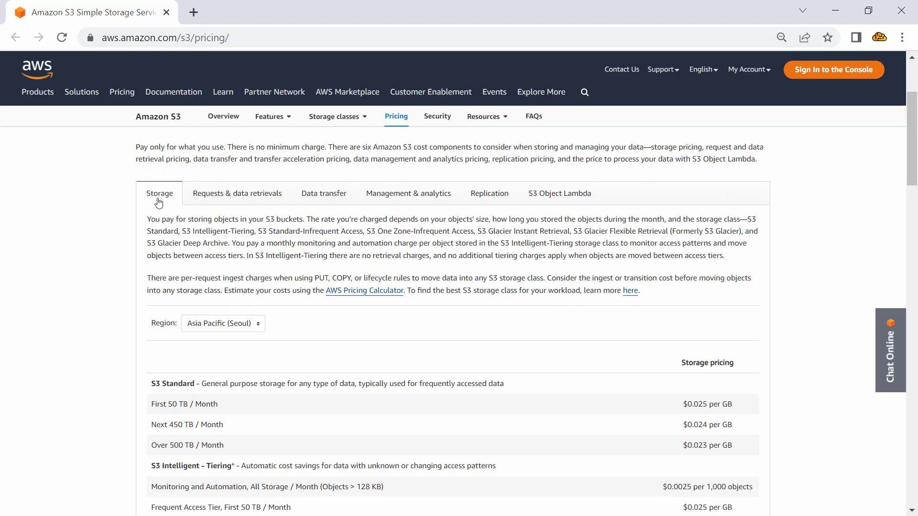
Show and review the Requests & data retrievals pricing table, then zoom the page in one level.
left_click(213, 200)
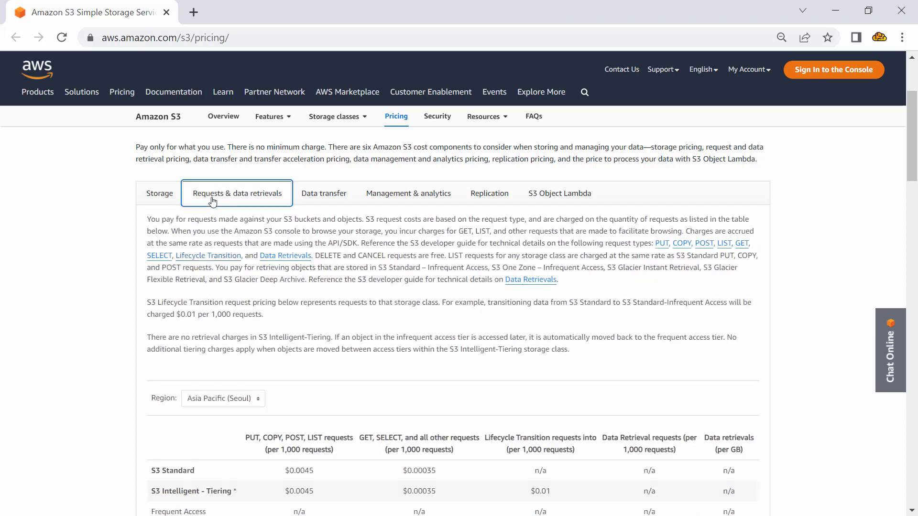
scroll(181, 231, "down", 5)
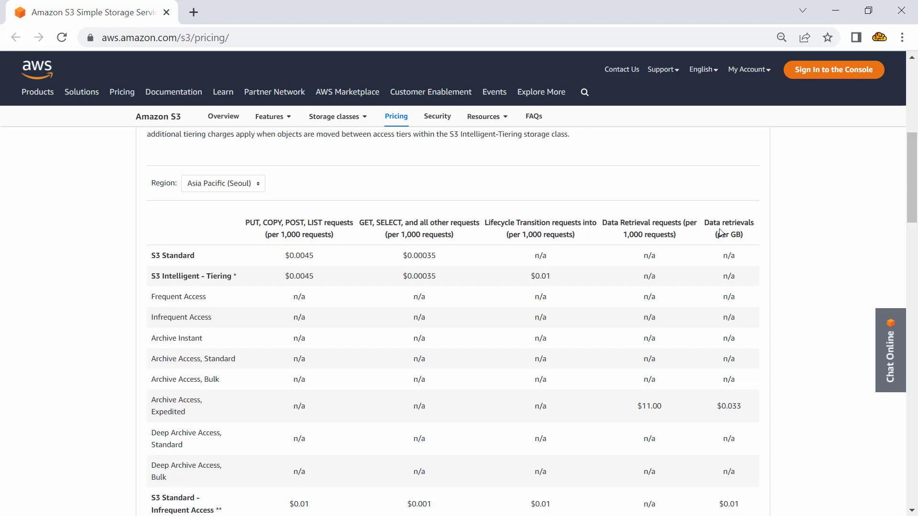
scroll(485, 256, "up", 4)
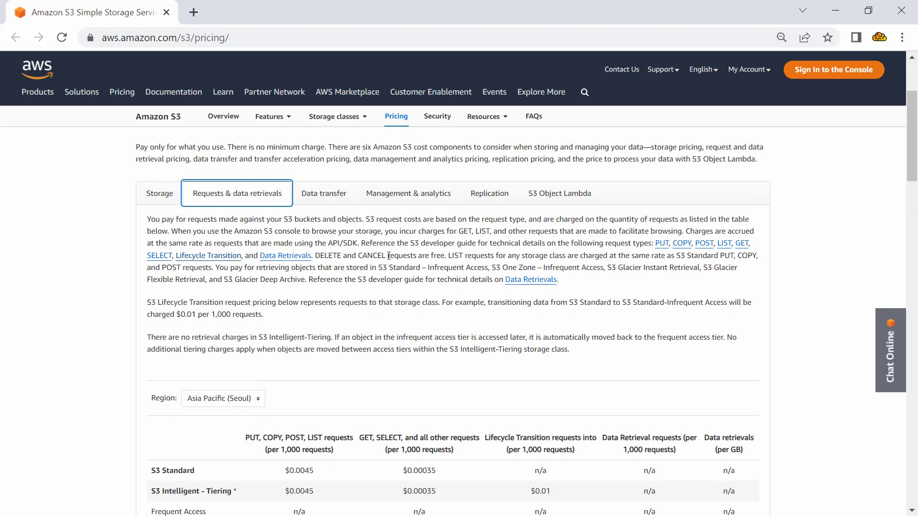
key("ctrl+plus")
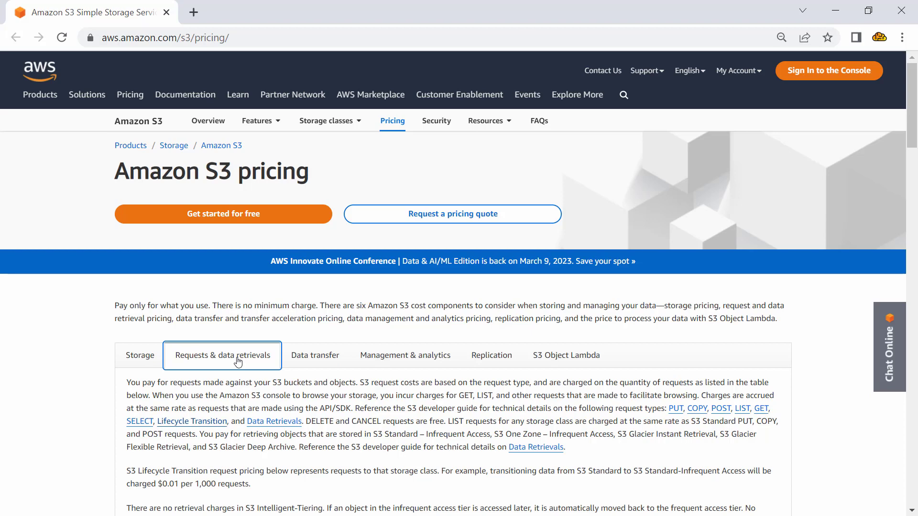
Show Data transfer pricing and highlight the inbound ($0.00) and outbound internet transfer headings.
left_click(313, 356)
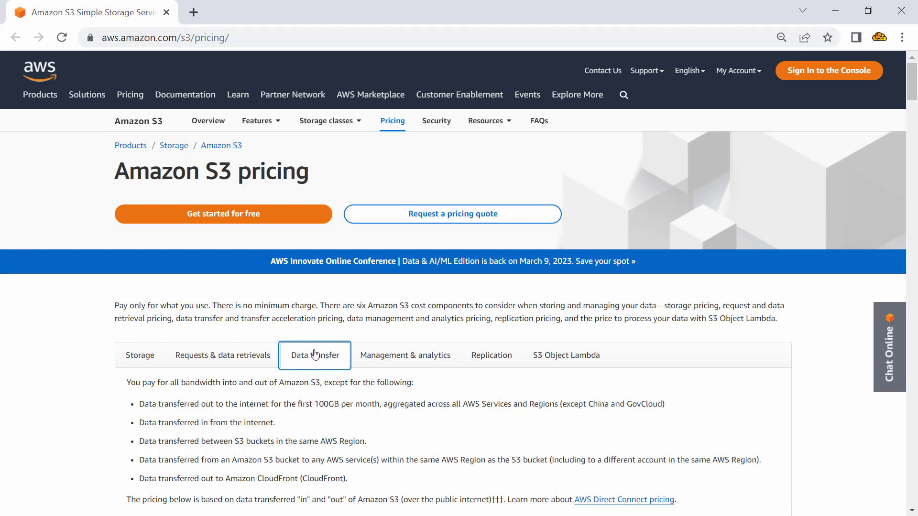
scroll(309, 355, "down", 6)
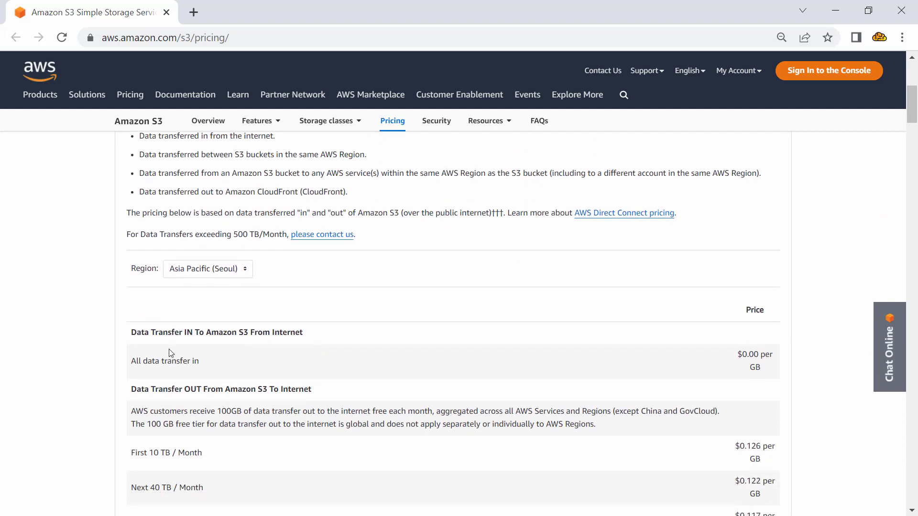
left_click_drag(128, 336, 315, 330)
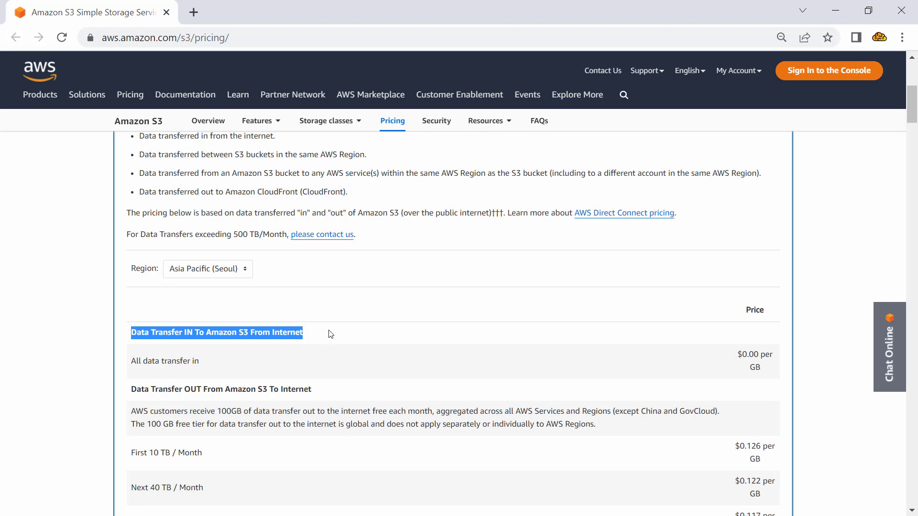
left_click_drag(738, 354, 770, 354)
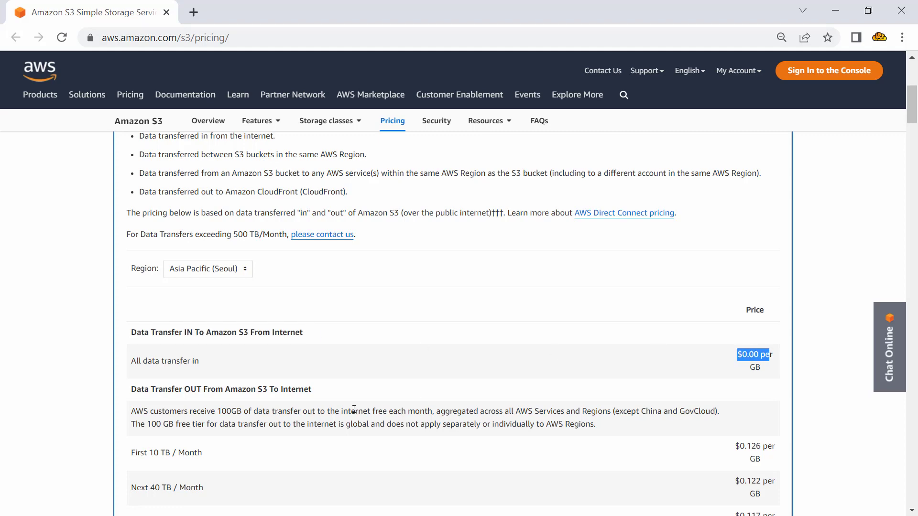
scroll(234, 411, "down", 2)
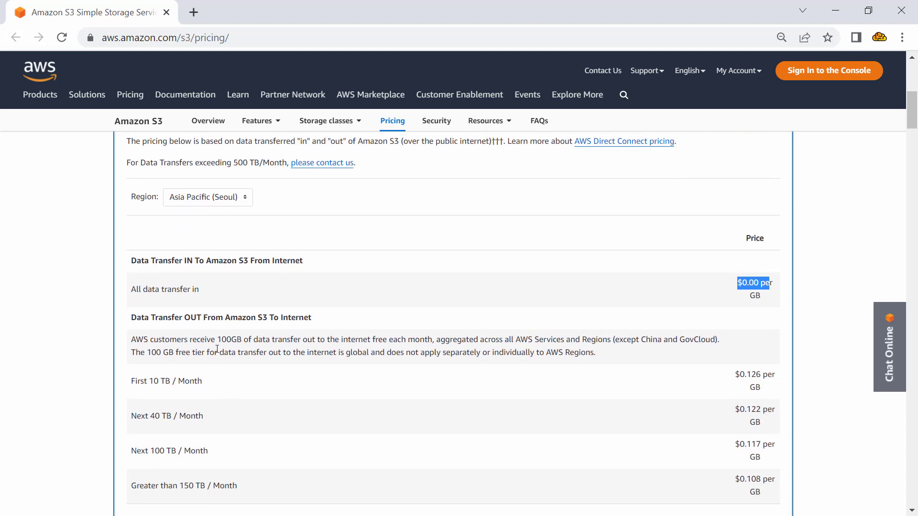
left_click_drag(186, 319, 319, 319)
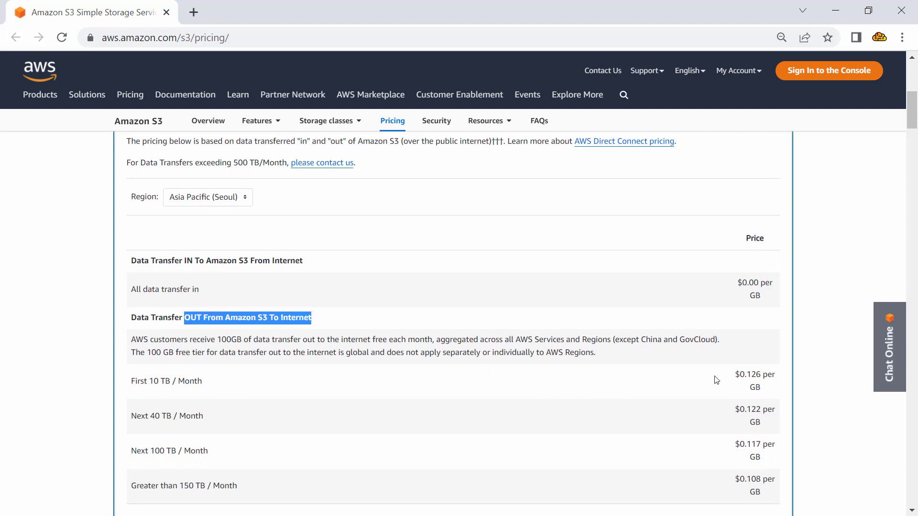
Switch transfer prices to US East (Ohio), highlight the $0.09 per GB first-10-TB rate, and minimize the browser.
left_click(201, 200)
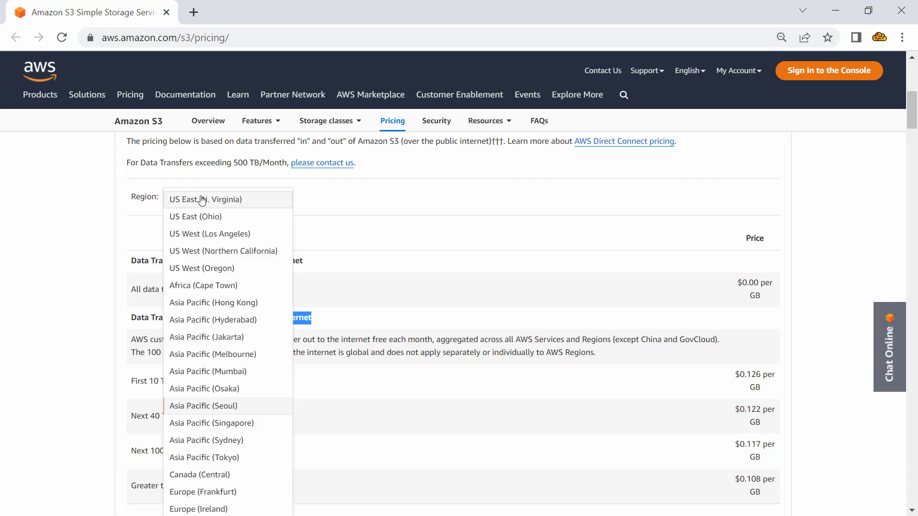
left_click(198, 217)
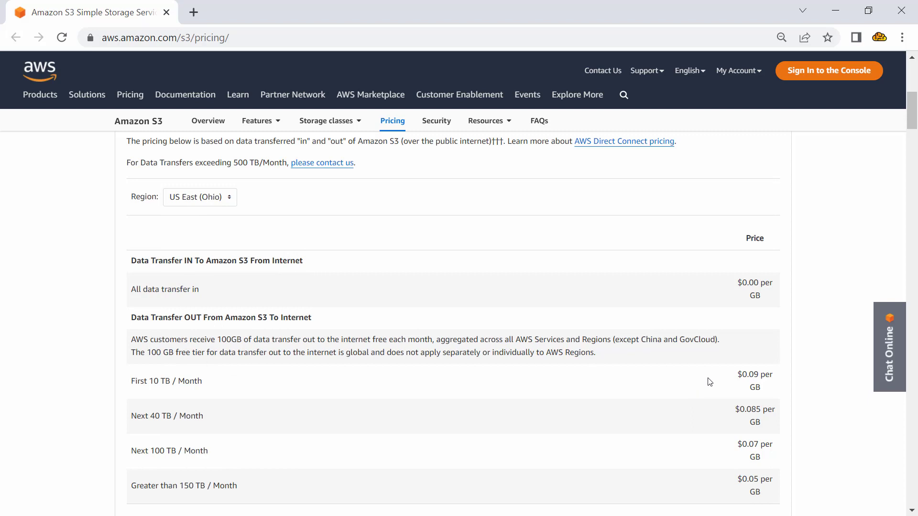
left_click_drag(711, 382, 761, 387)
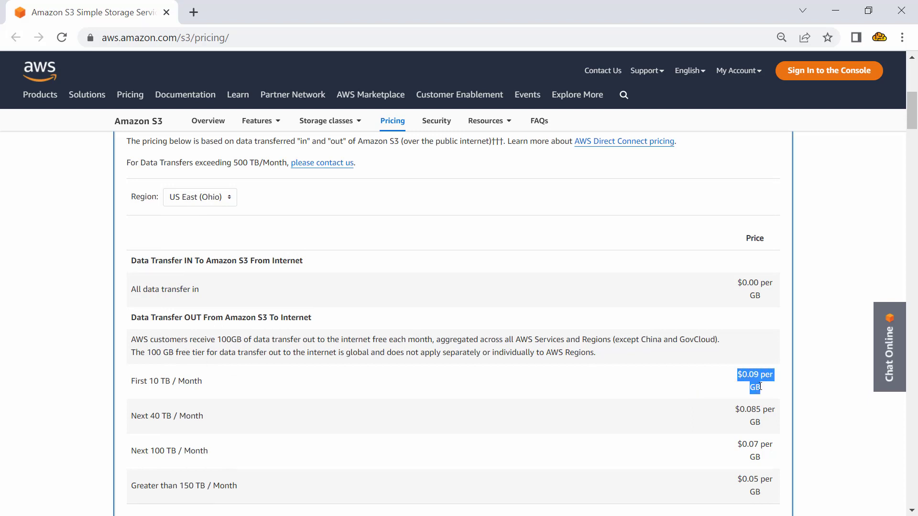
left_click(835, 13)
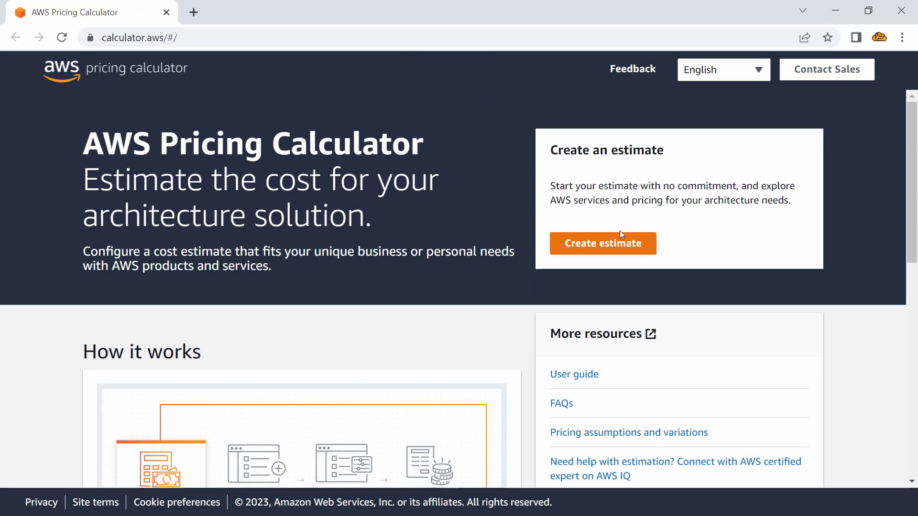
Create a new estimate with Region as location type and search services for 's3'.
left_click(621, 254)
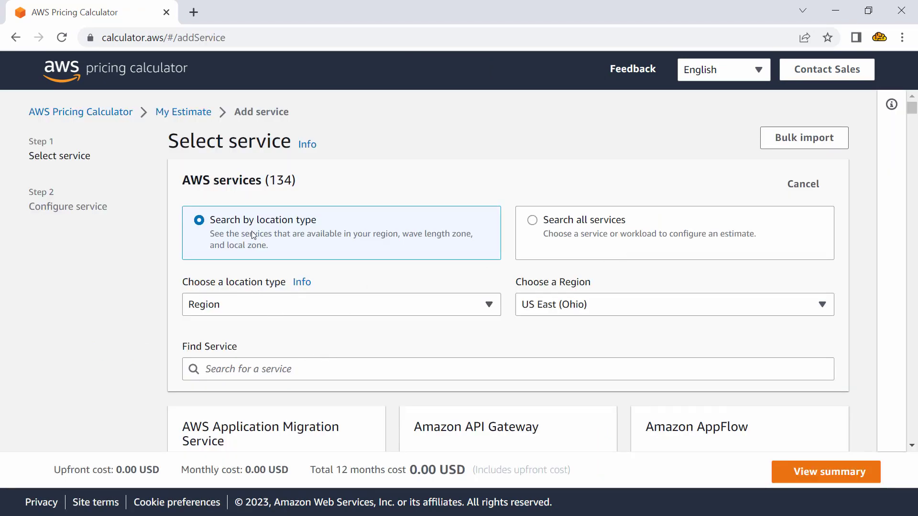
left_click(276, 307)
left_click(301, 304)
left_click(458, 366)
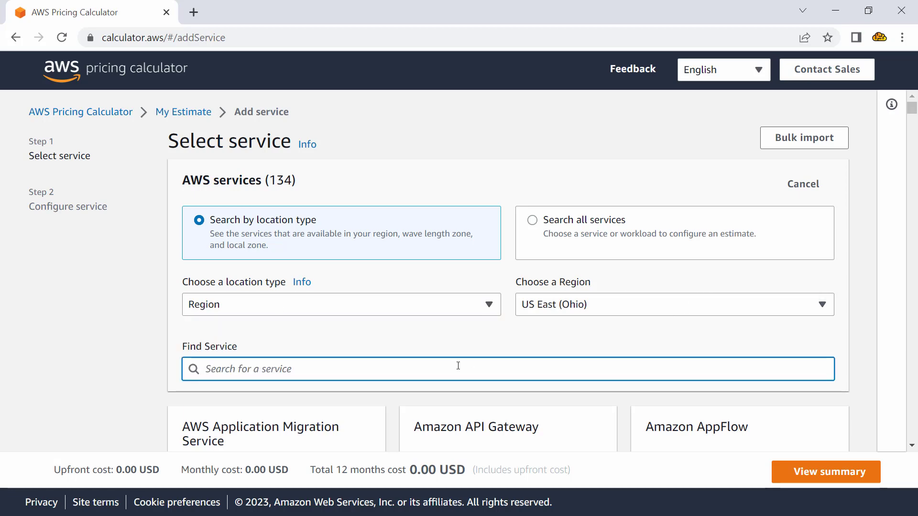
type("s3")
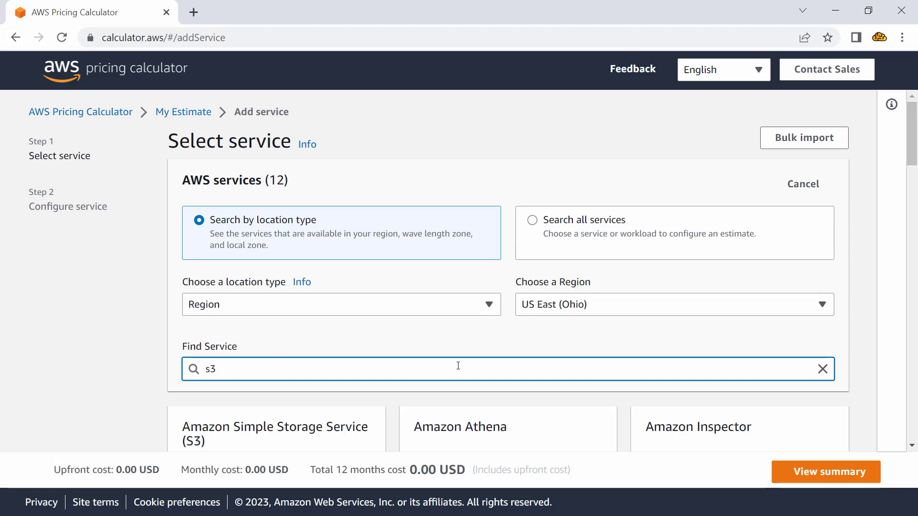
scroll(434, 363, "down", 3)
scroll(330, 358, "down", 2)
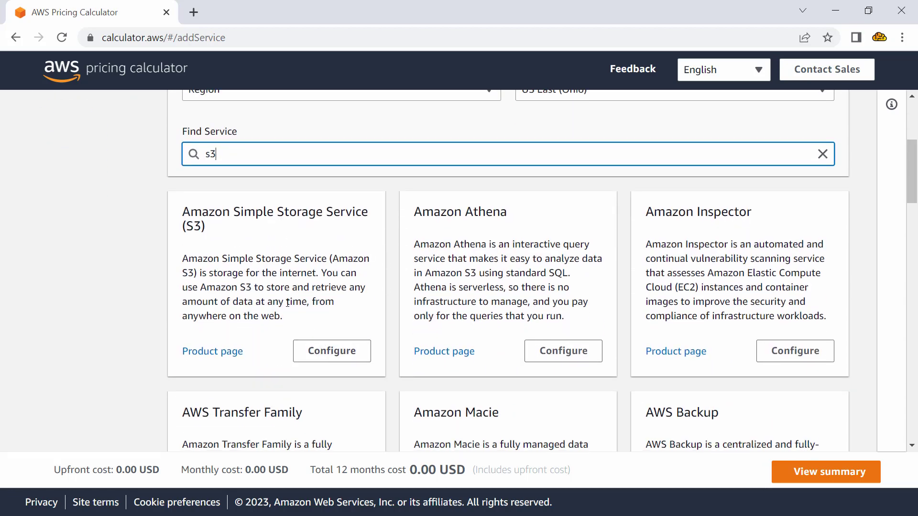
Configure Amazon Simple Storage Service (S3) and scroll its form down to the S3 Standard section.
left_click(346, 352)
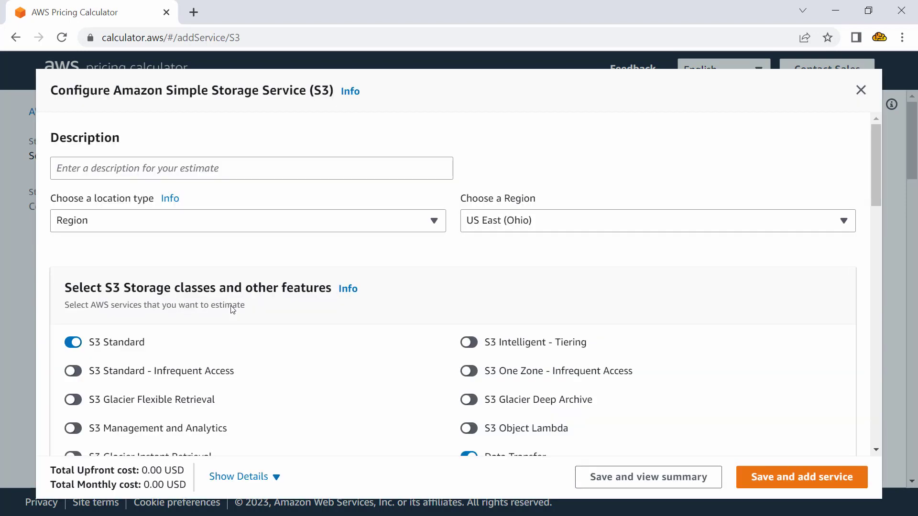
scroll(223, 276, "down", 2)
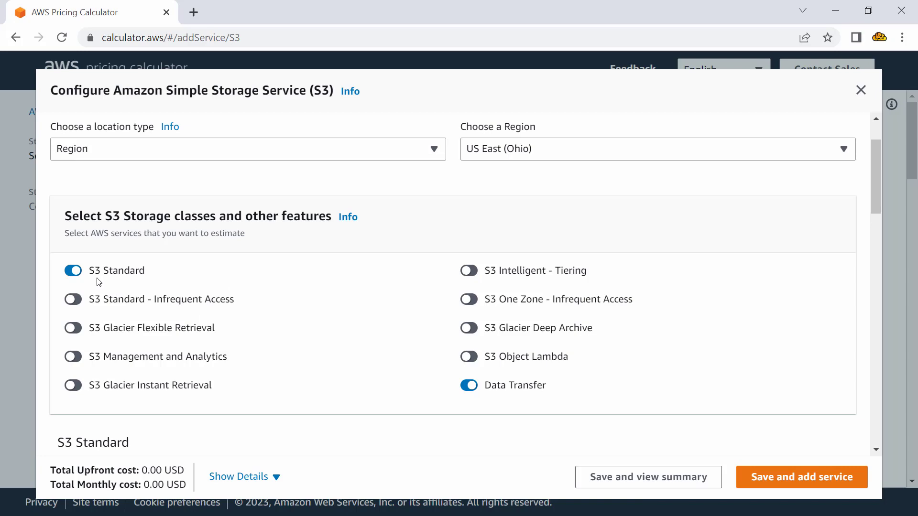
scroll(148, 278, "down", 5)
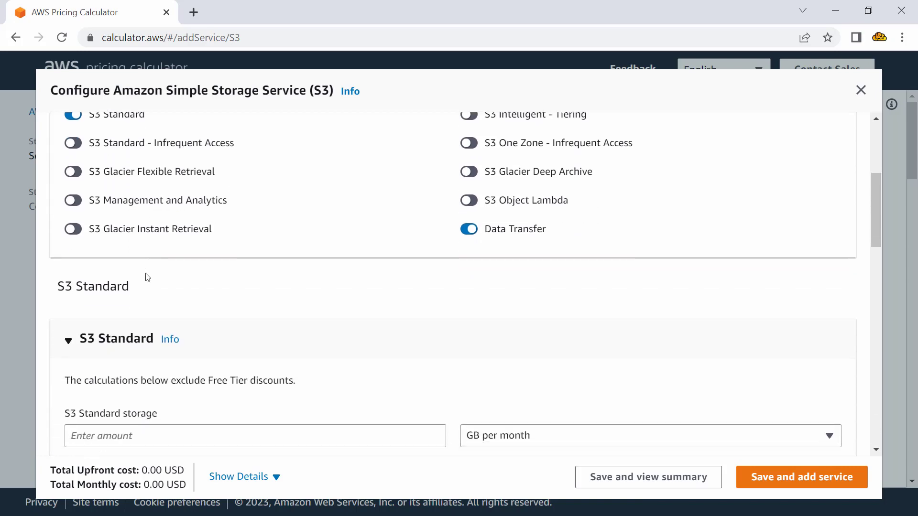
scroll(147, 277, "down", 3)
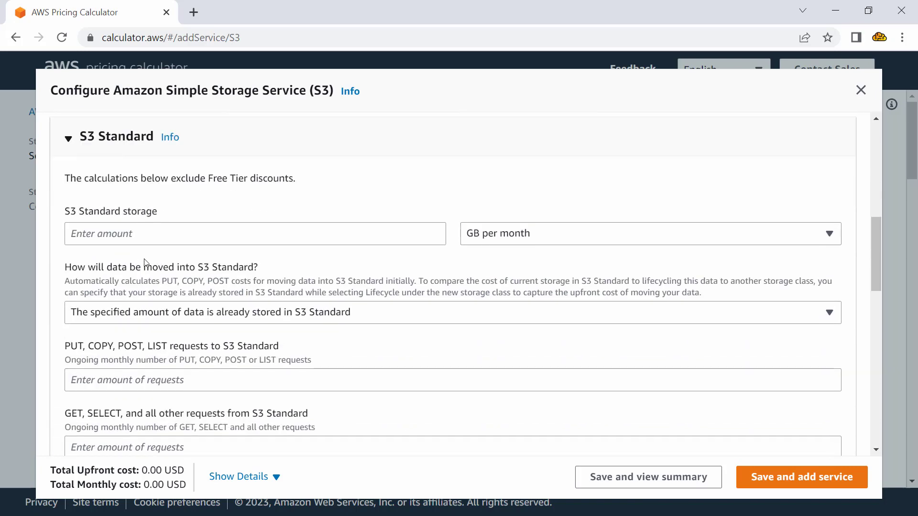
Enter 10000 GB per month of S3 Standard storage, bringing the monthly total to 230.00 USD.
left_click(143, 234)
type("1")
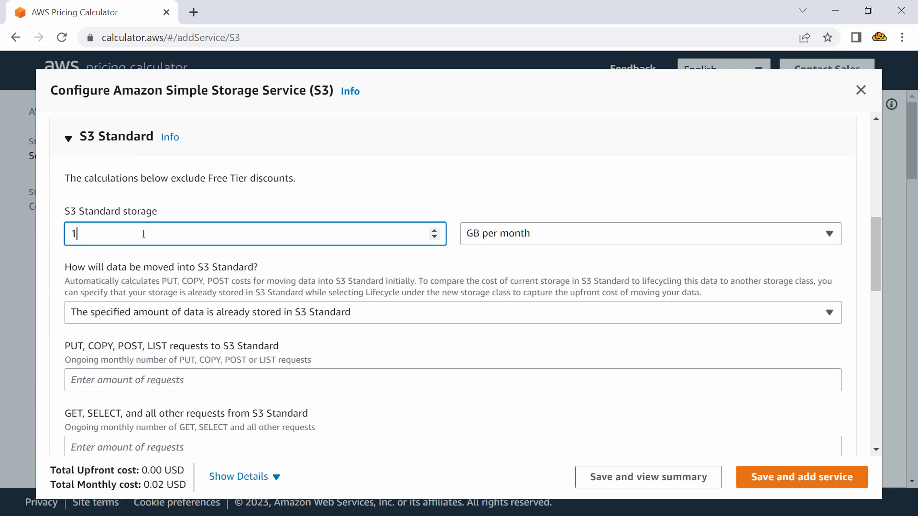
type("0000")
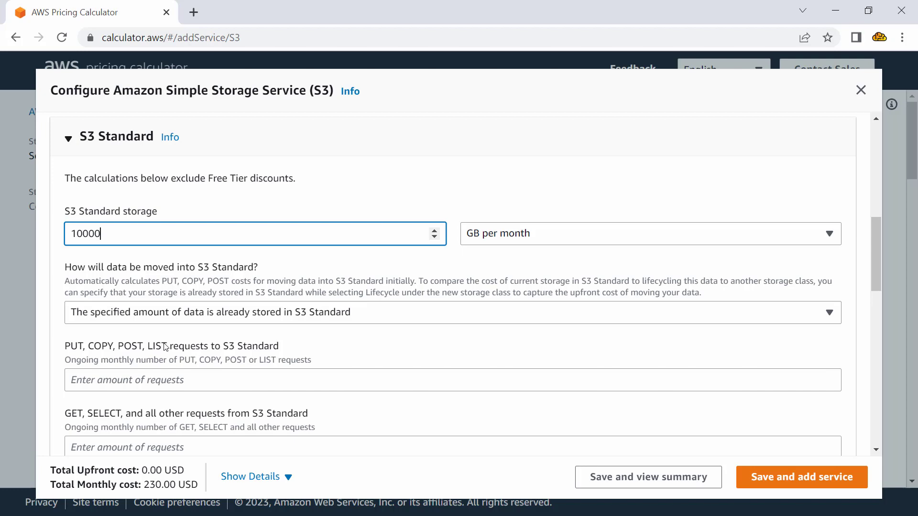
left_click(155, 378)
scroll(155, 378, "down", 3)
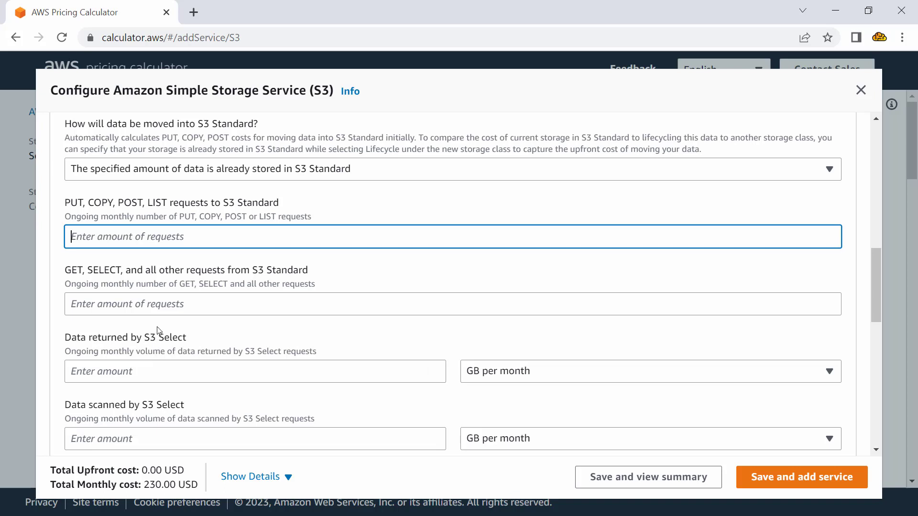
Enter 100000 PUT, COPY, POST, LIST requests and 1000000 GET, SELECT requests.
type("100000")
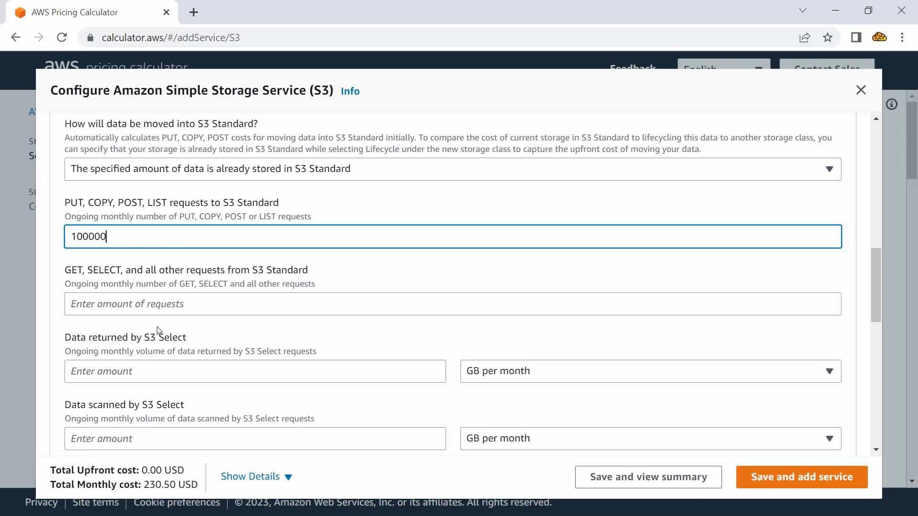
key("ctrl+a")
key("ctrl+c")
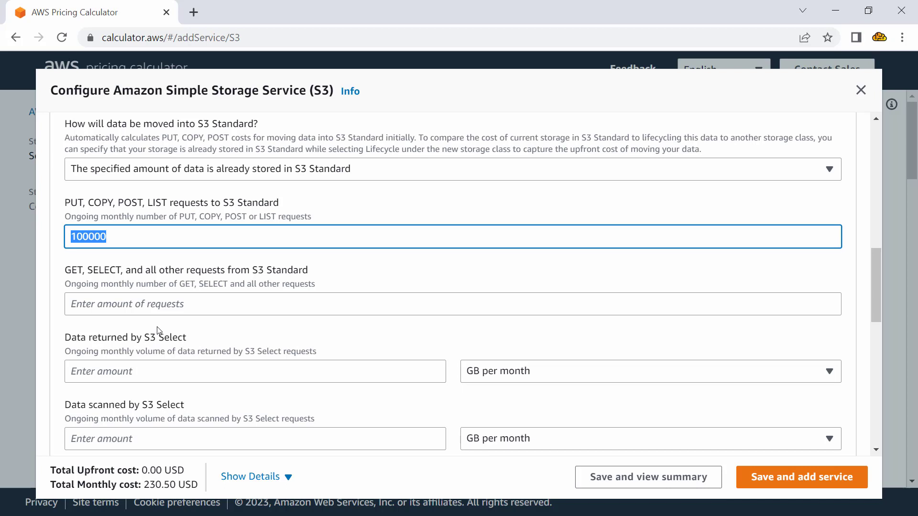
left_click(109, 300)
key("ctrl+v")
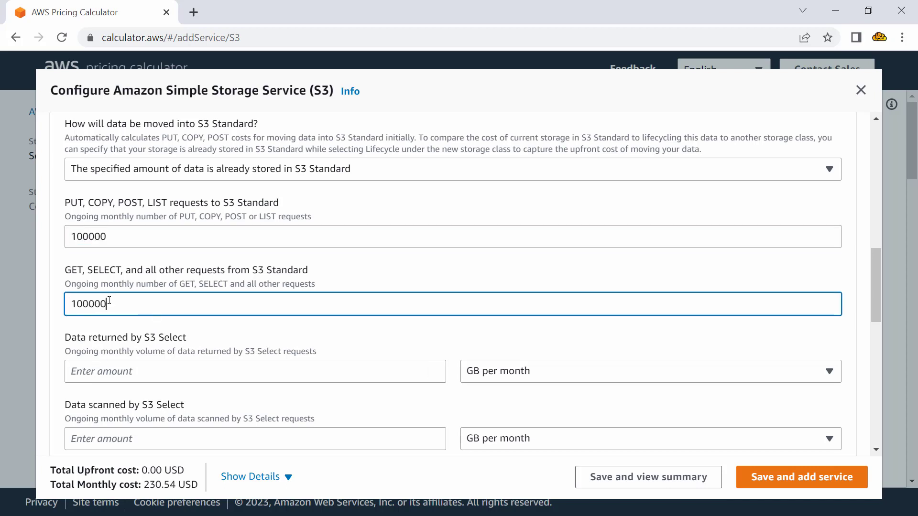
type("0")
Set S3 Select data returned to 5000 GB and data scanned to 10000 GB.
scroll(124, 313, "down", 3)
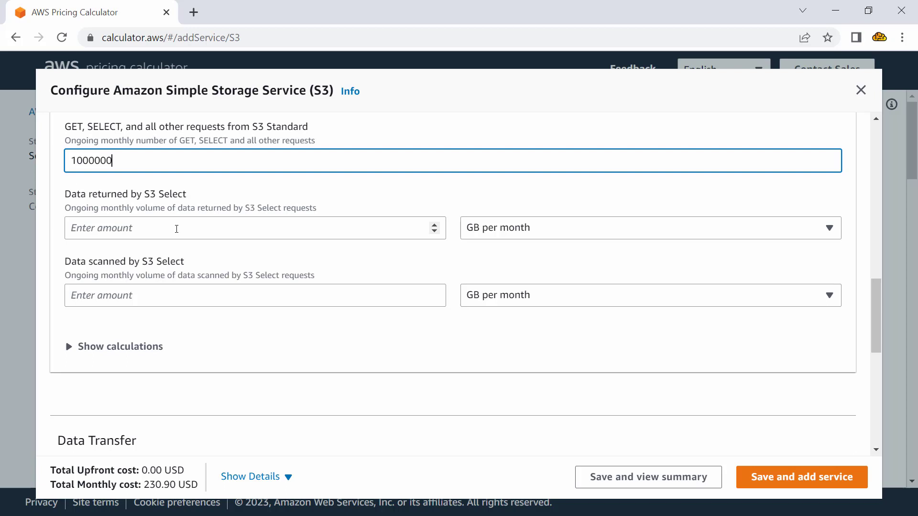
left_click(177, 229)
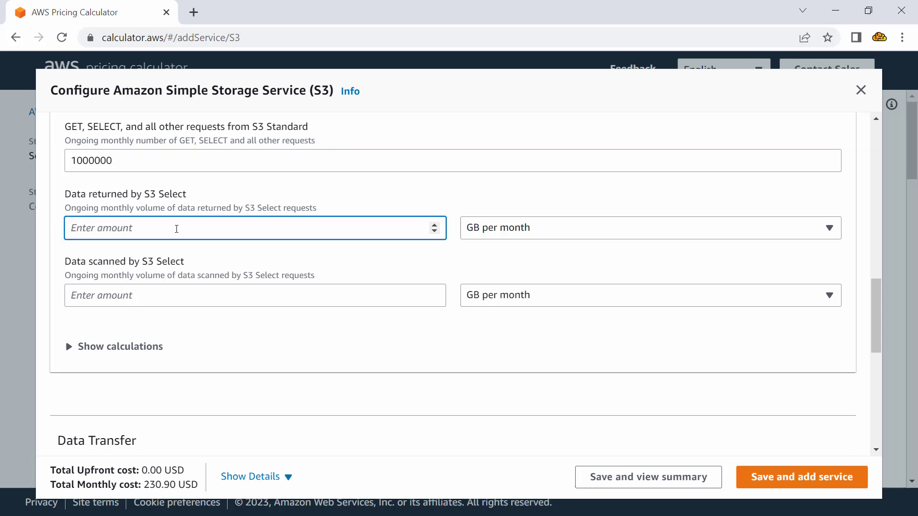
type("5000")
left_click(173, 287)
type("1")
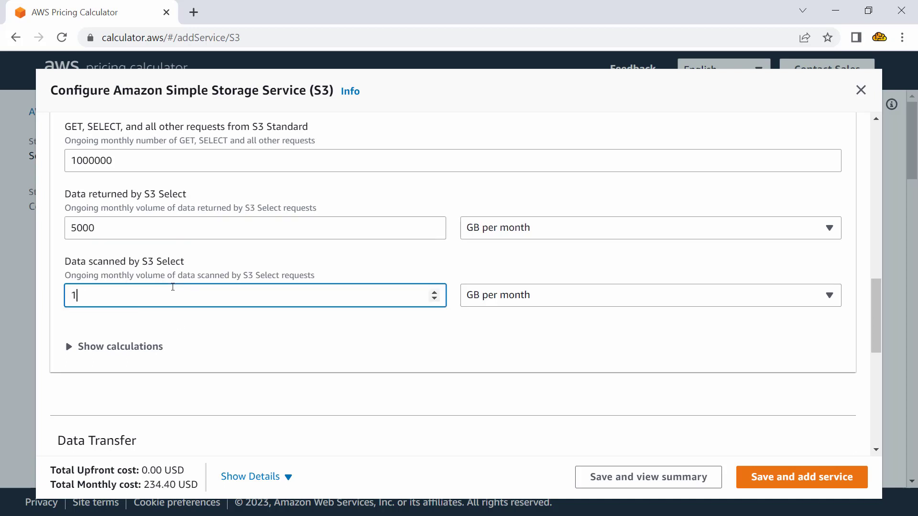
type("00000")
key("BackSpace")
left_click(99, 345)
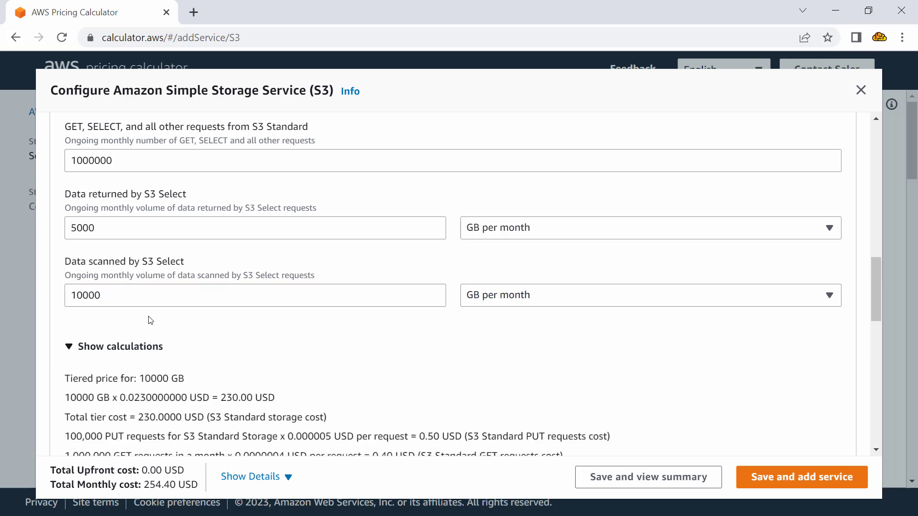
scroll(244, 292, "down", 3)
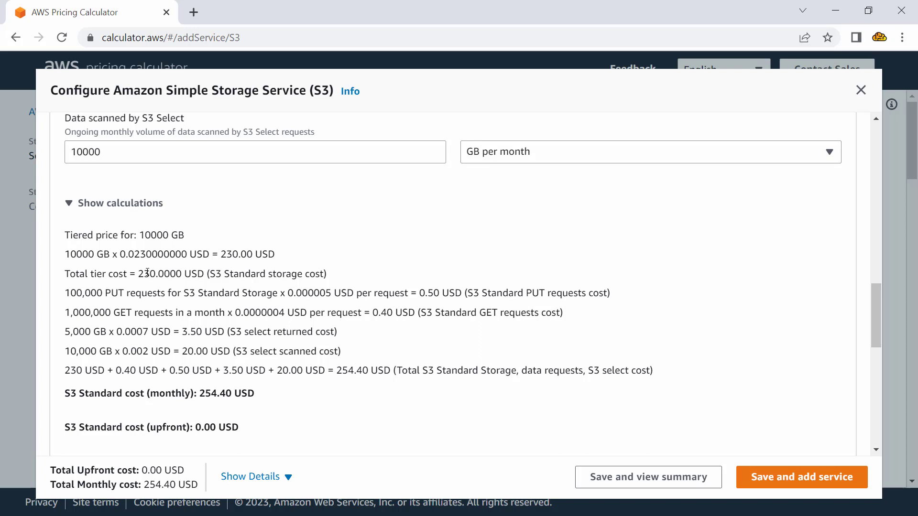
left_click_drag(141, 273, 177, 273)
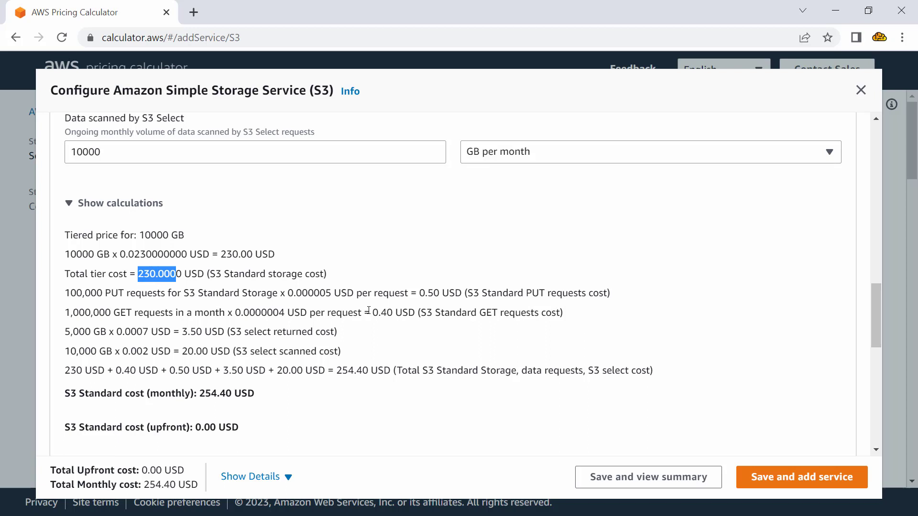
left_click_drag(373, 312, 401, 314)
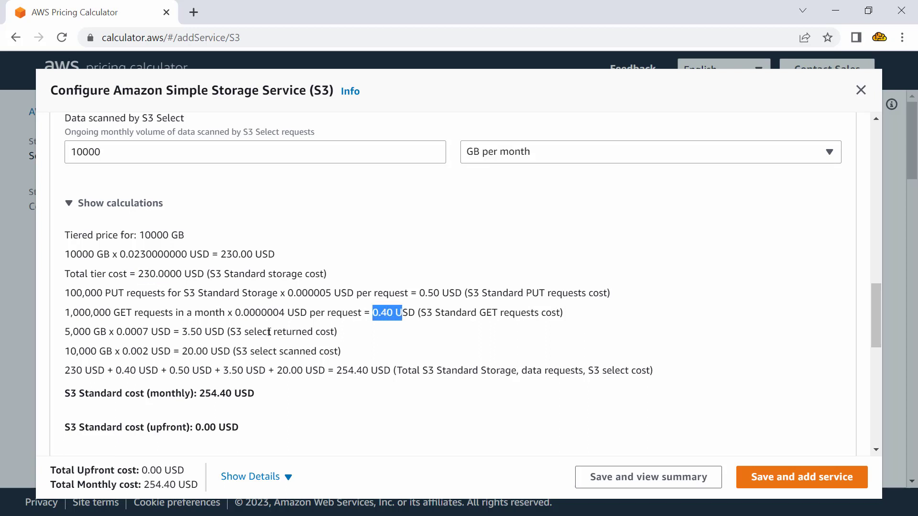
left_click_drag(178, 330, 317, 349)
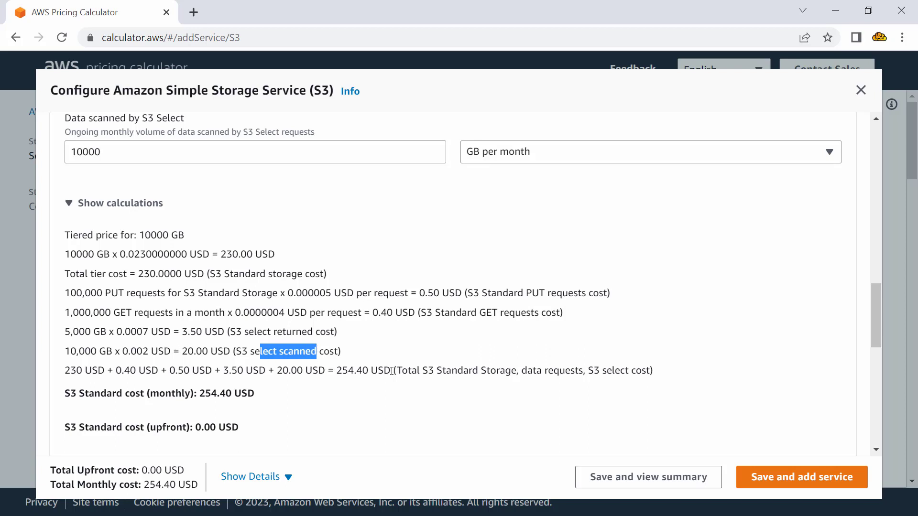
left_click_drag(401, 370, 642, 371)
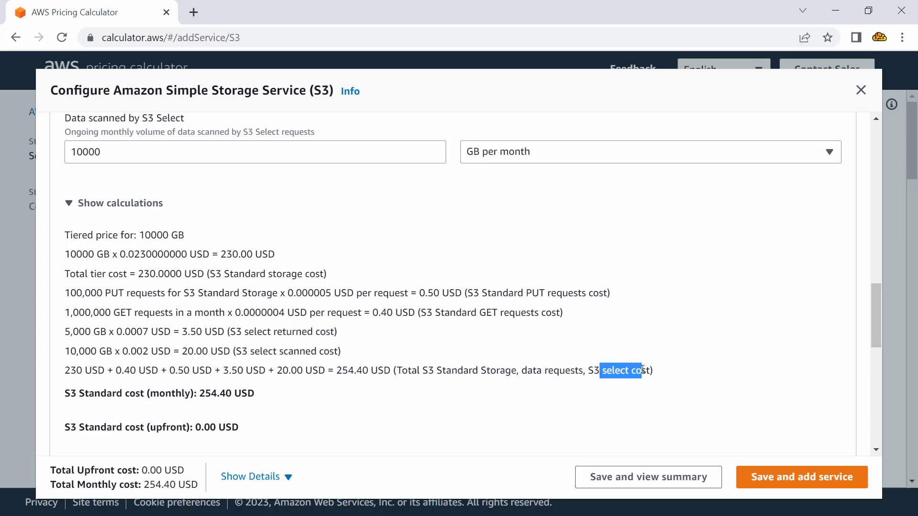
scroll(472, 312, "down", 3)
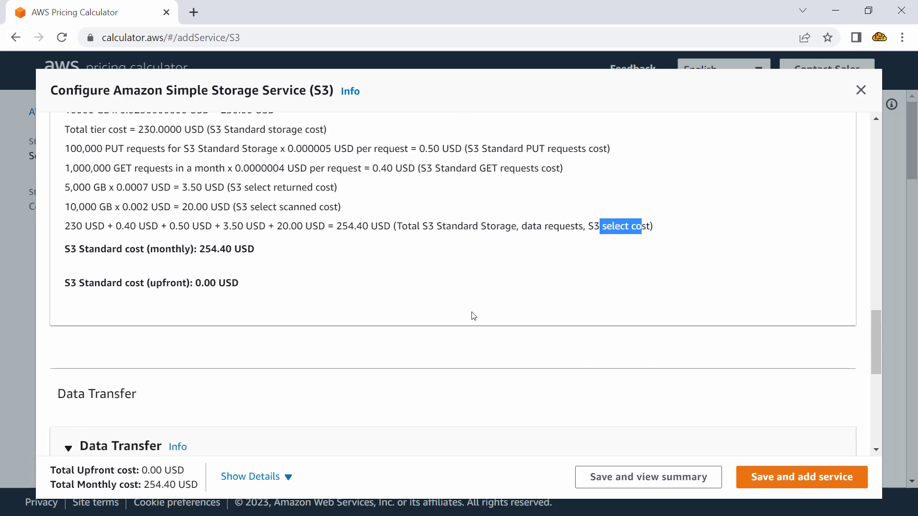
scroll(468, 312, "down", 5)
Expand the data transfer cost calculations and review the inbound transfer sources.
scroll(459, 311, "down", 3)
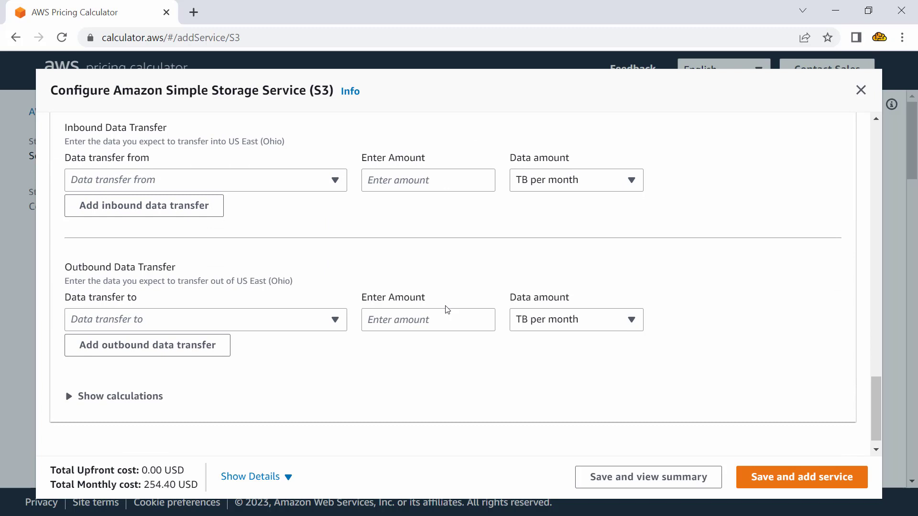
left_click(117, 381)
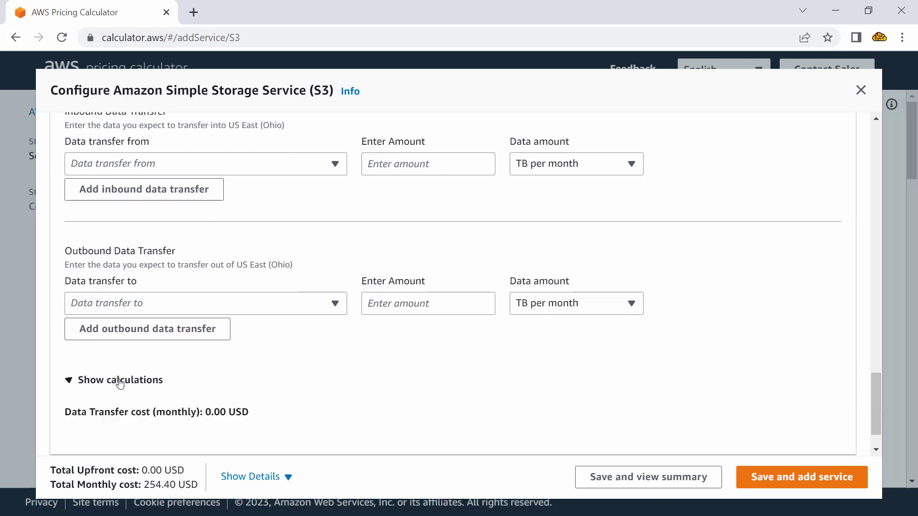
scroll(219, 347, "down", 1)
scroll(220, 347, "up", 3)
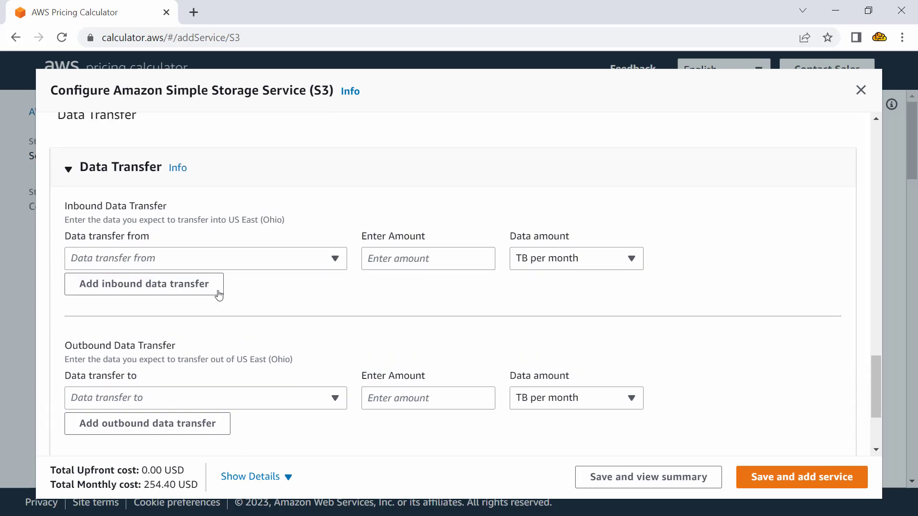
left_click(221, 268)
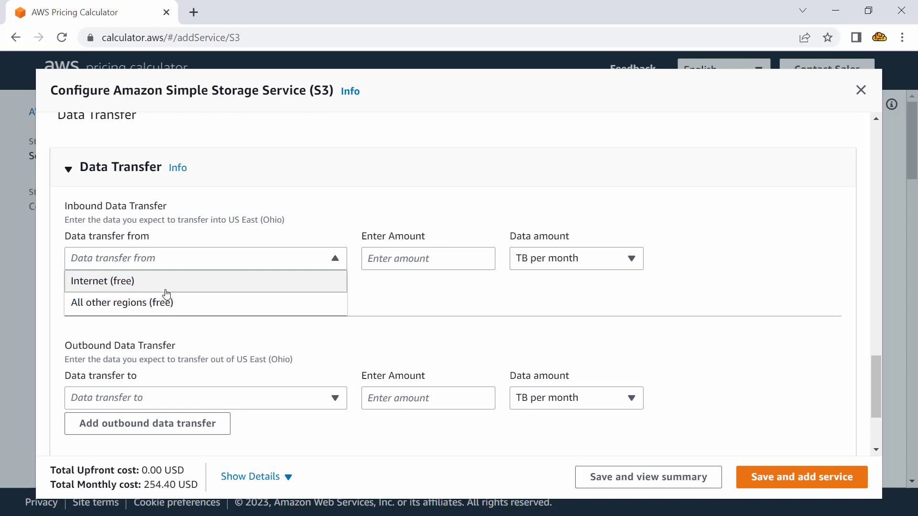
Set outbound data transfer to the Internet at 10 TB per month, costing 921.60 USD.
left_click(264, 401)
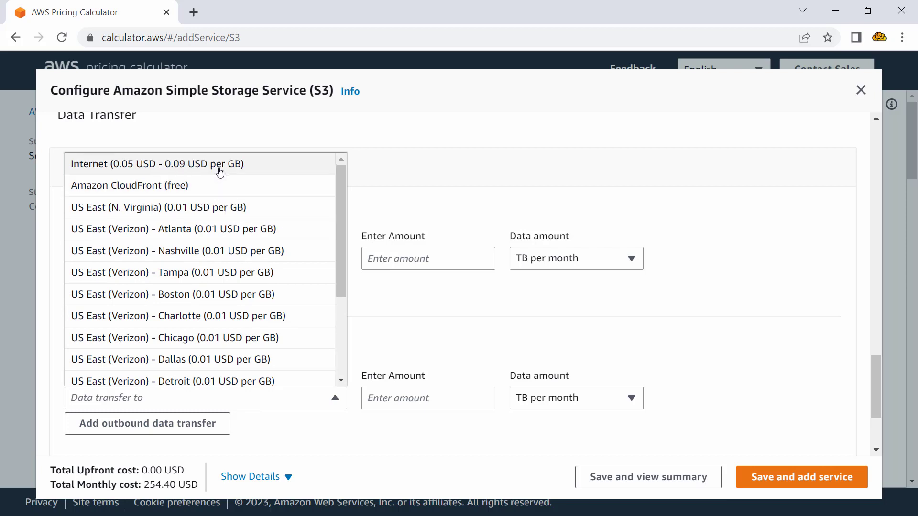
left_click(219, 171)
left_click(394, 398)
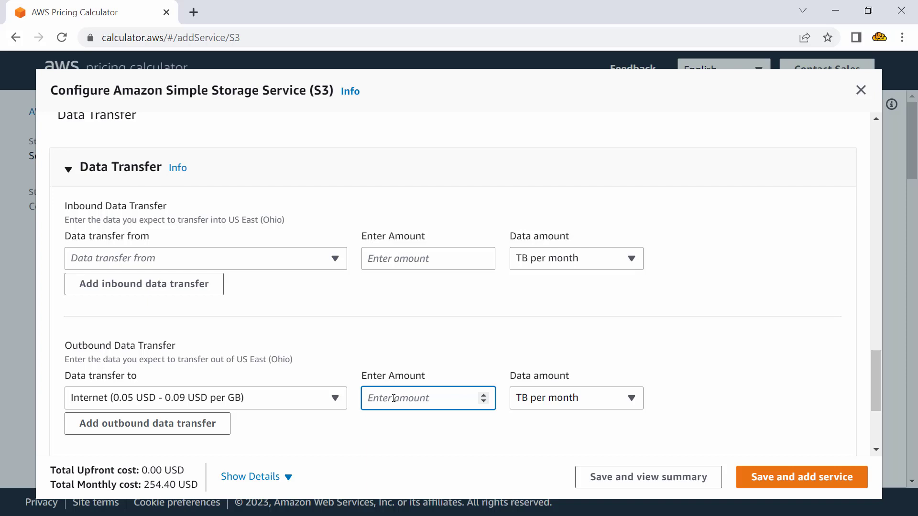
type("1")
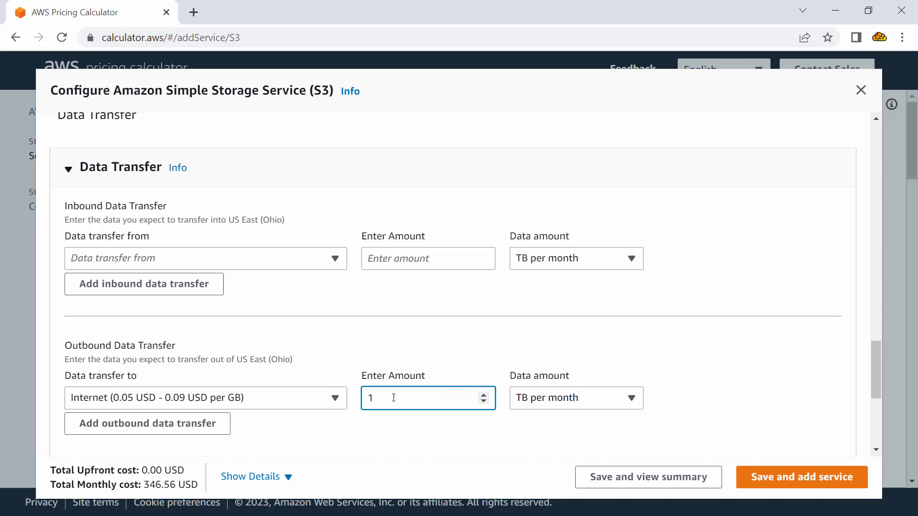
type("9")
key("BackSpace")
type("0")
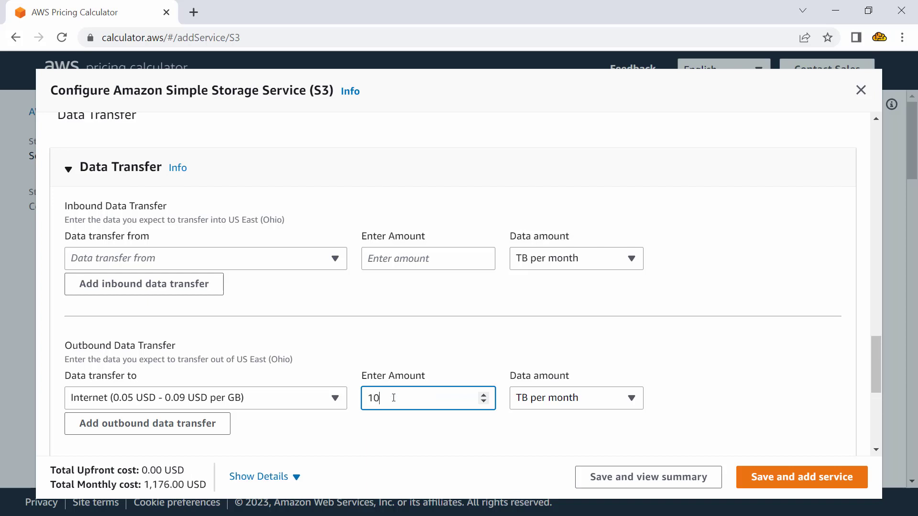
scroll(276, 434, "down", 2)
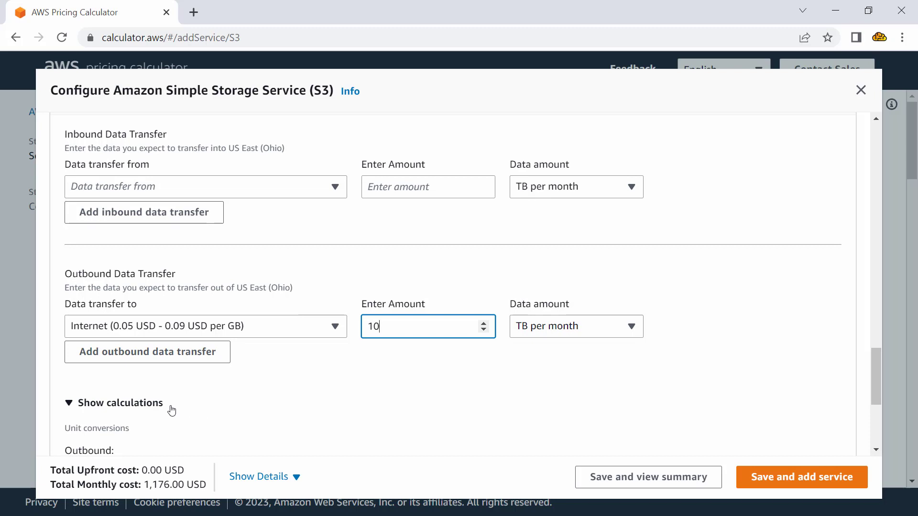
scroll(170, 411, "down", 3)
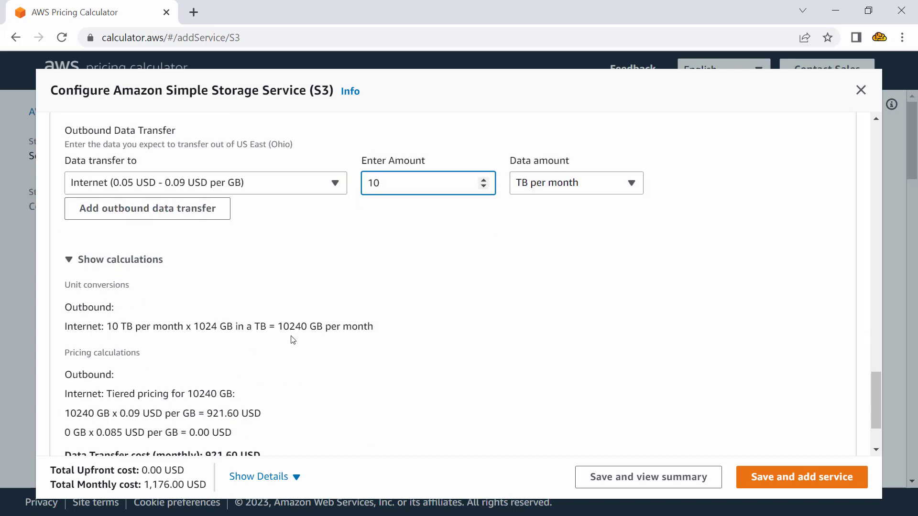
scroll(287, 349, "down", 2)
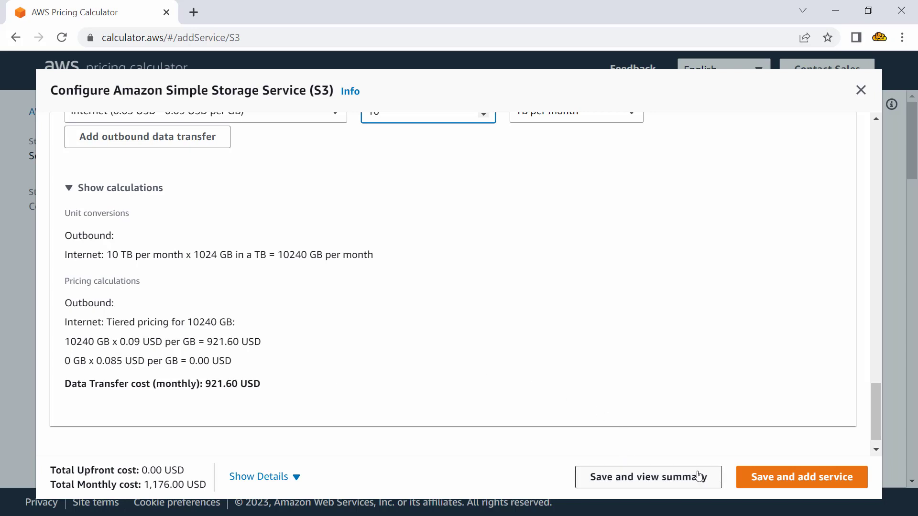
Save the S3 configuration to the estimate, giving a 12-month total of 14,112.00 USD.
left_click(767, 477)
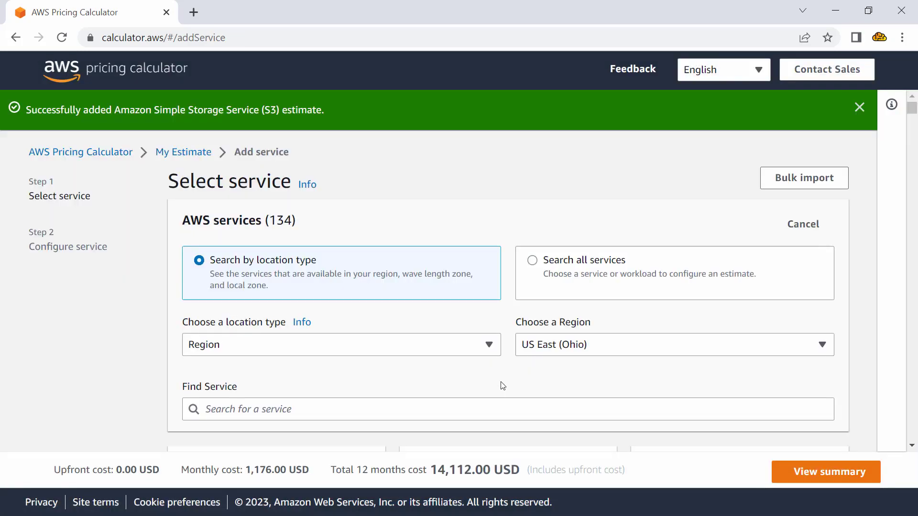
scroll(502, 385, "down", 3)
scroll(502, 382, "up", 2)
scroll(502, 381, "up", 1)
scroll(502, 382, "down", 3)
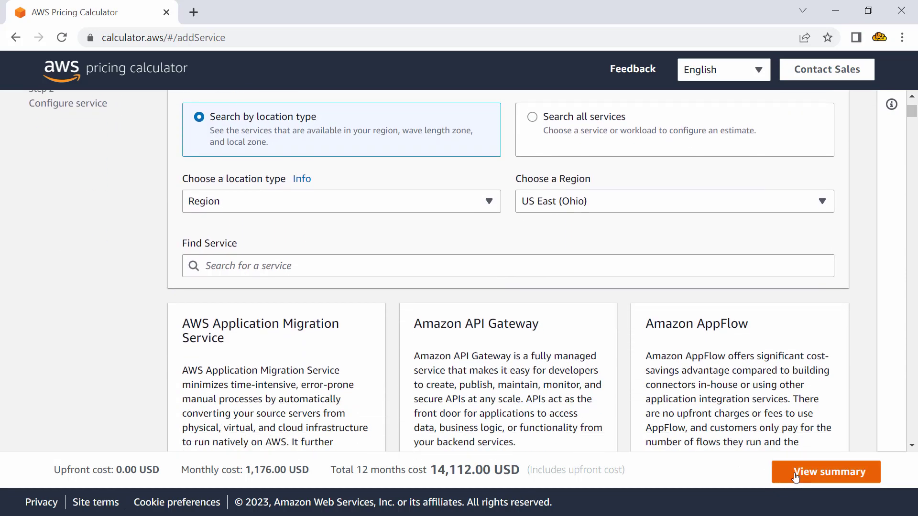